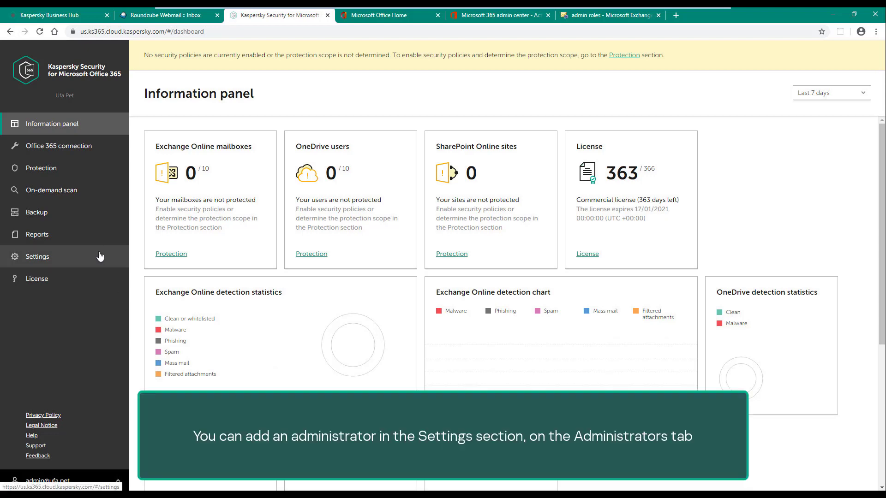
Step: Add a new administrator by email under Settings > Administrators and save, sending the invitation
click(106, 258)
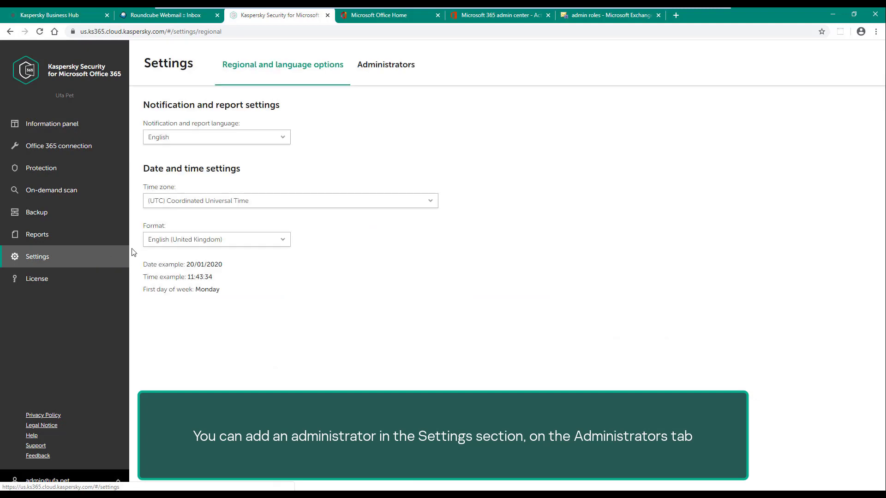
click(359, 81)
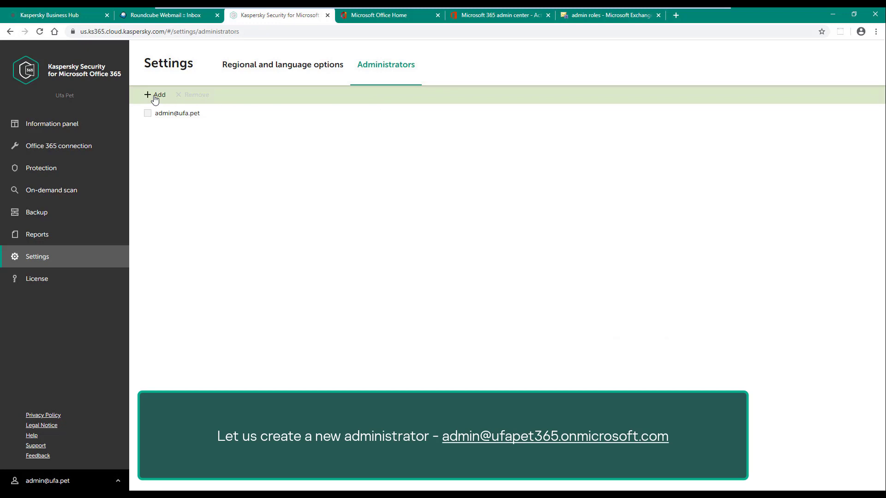
click(154, 95)
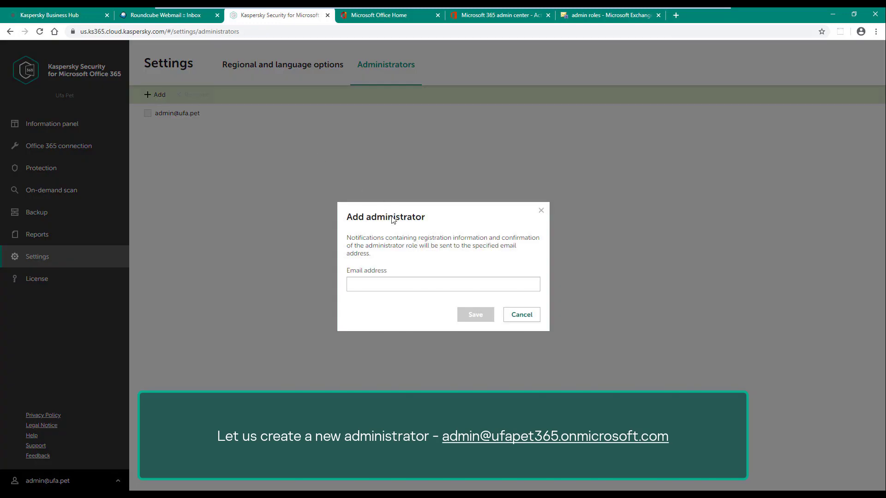
click(388, 284)
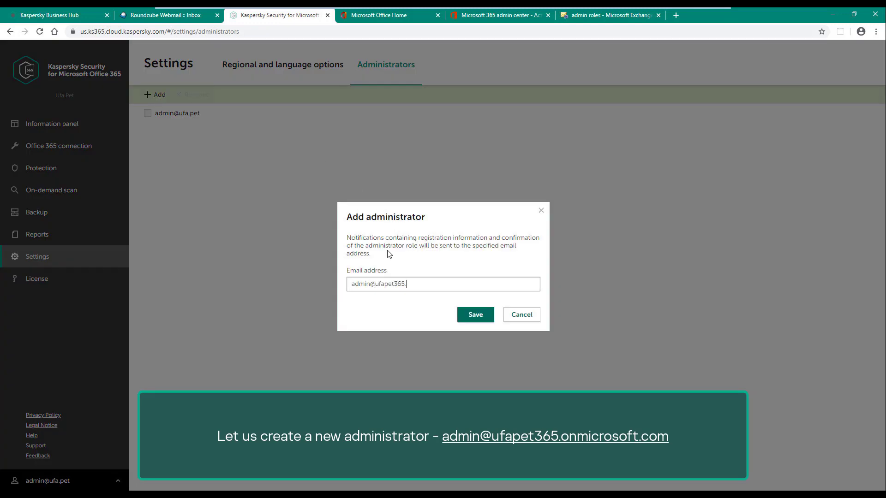
click(455, 312)
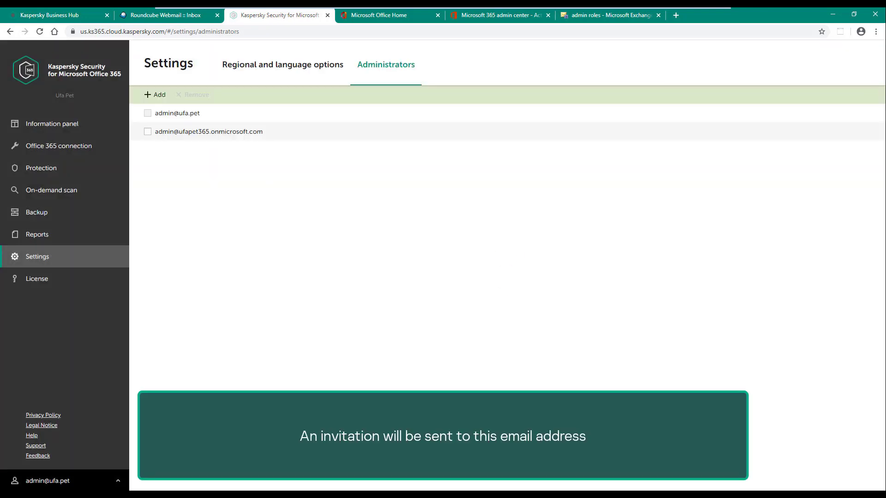
Step: From Office 365 home, read the Kaspersky invitation in Outlook and follow its link to register in Business Hub
click(380, 14)
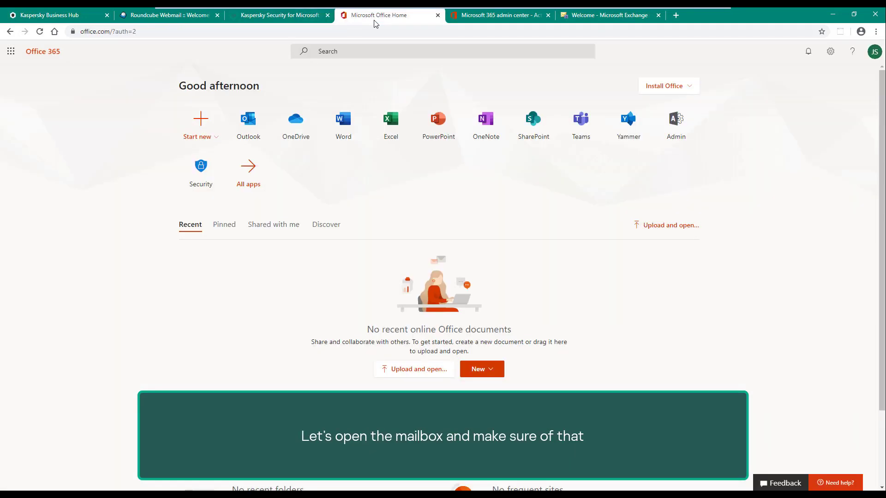
click(253, 126)
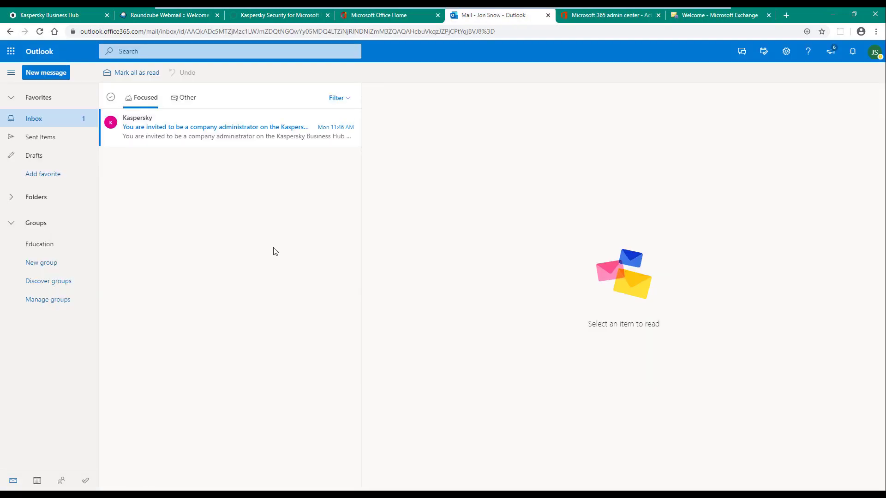
click(263, 141)
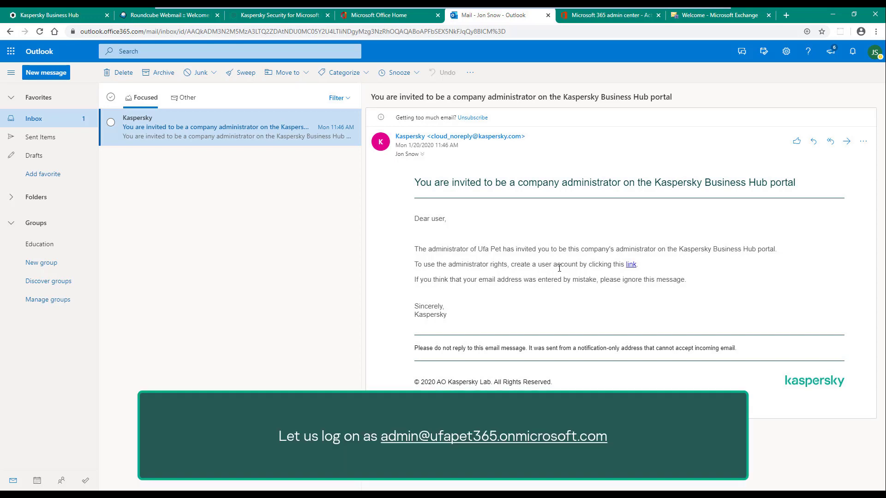
click(631, 267)
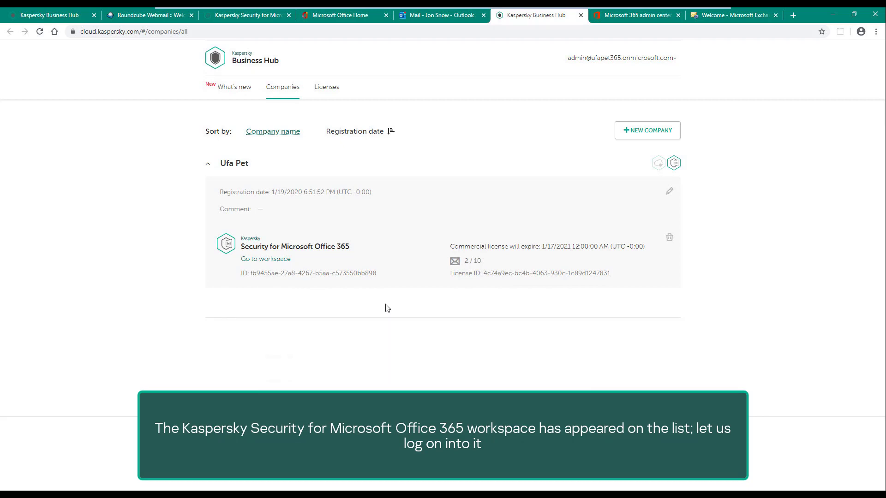
Step: Tick the agreement checkboxes and accept the terms to enter the workspace dashboard as the new administrator
click(205, 365)
click(205, 399)
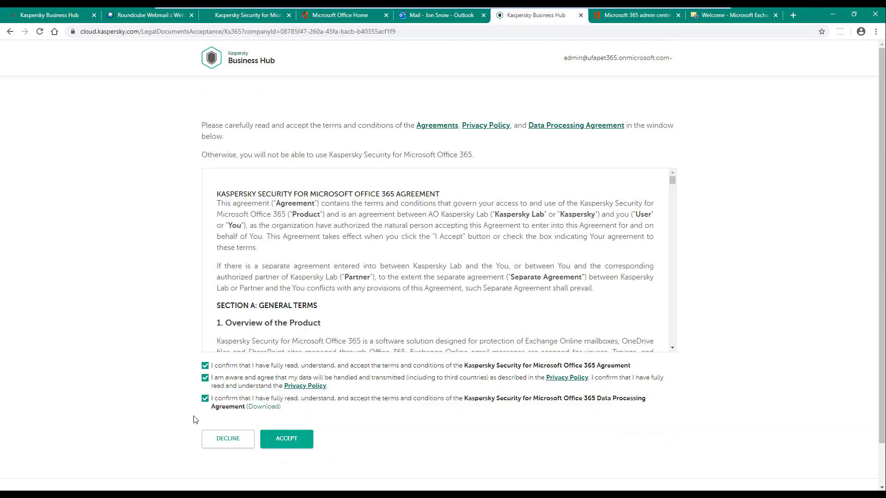
click(264, 437)
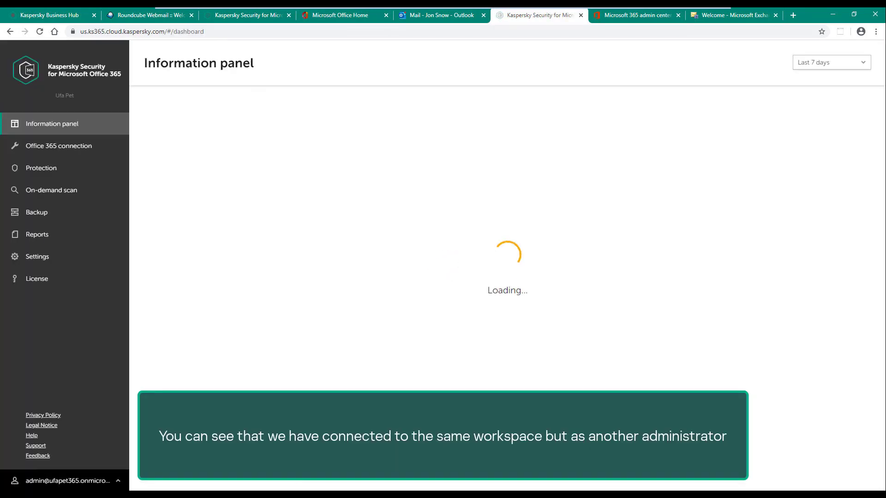